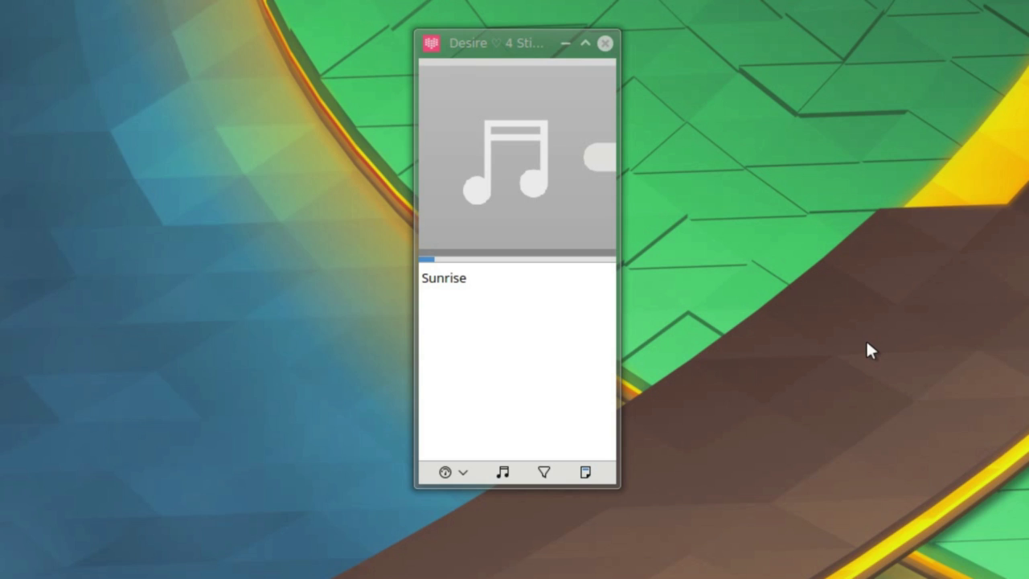
- Expand the player to its album library and play all tracks of the Dt8 Project album Perfect World
mouse_move(447, 477)
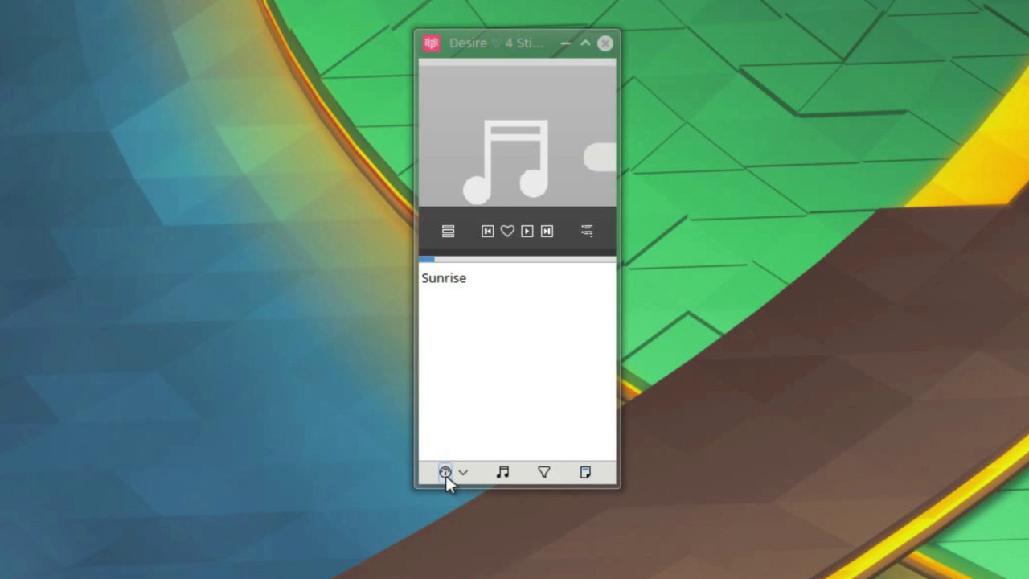
mouse_move(496, 229)
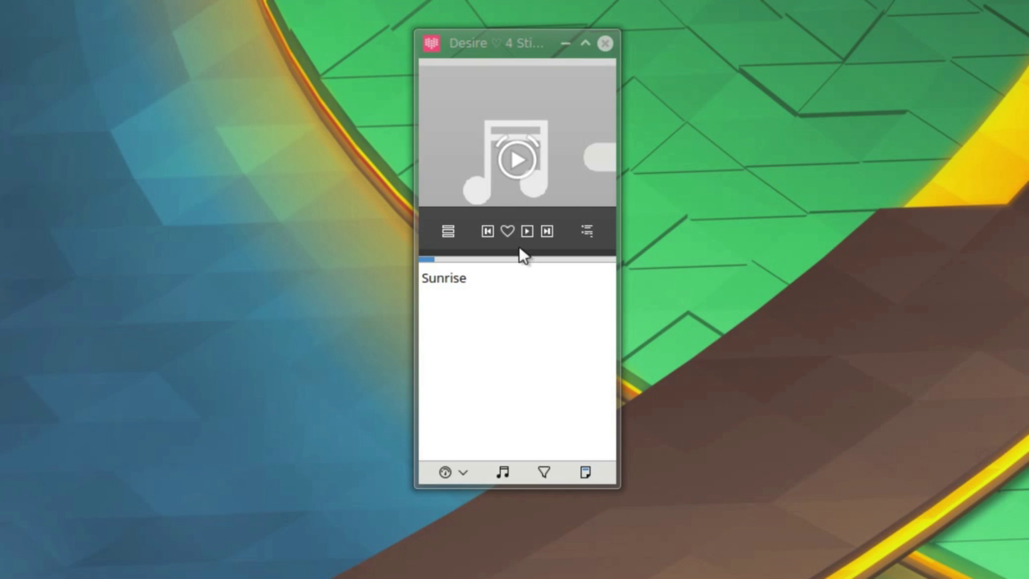
click(502, 471)
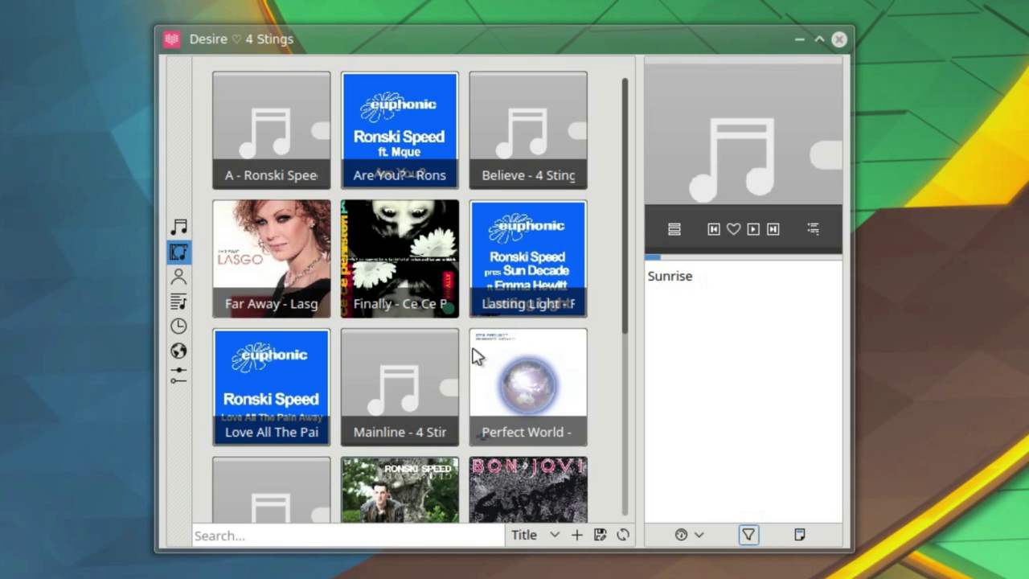
click(517, 361)
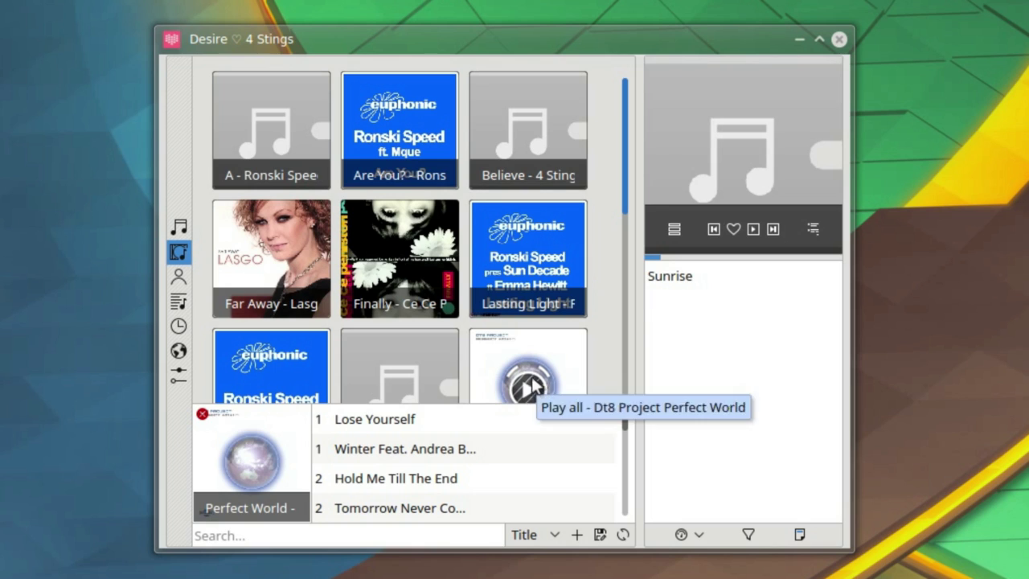
click(527, 388)
mouse_move(743, 157)
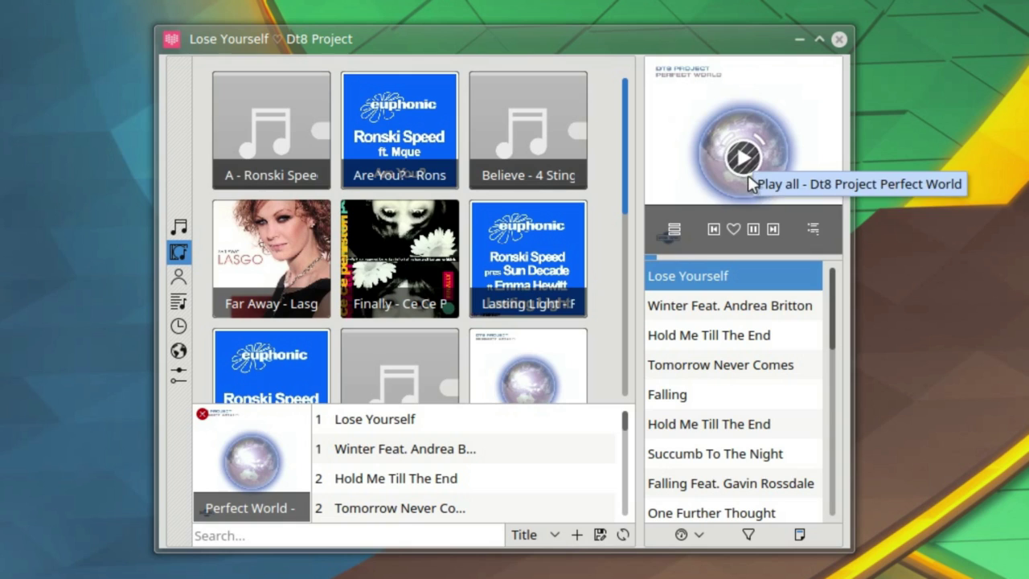
mouse_move(740, 186)
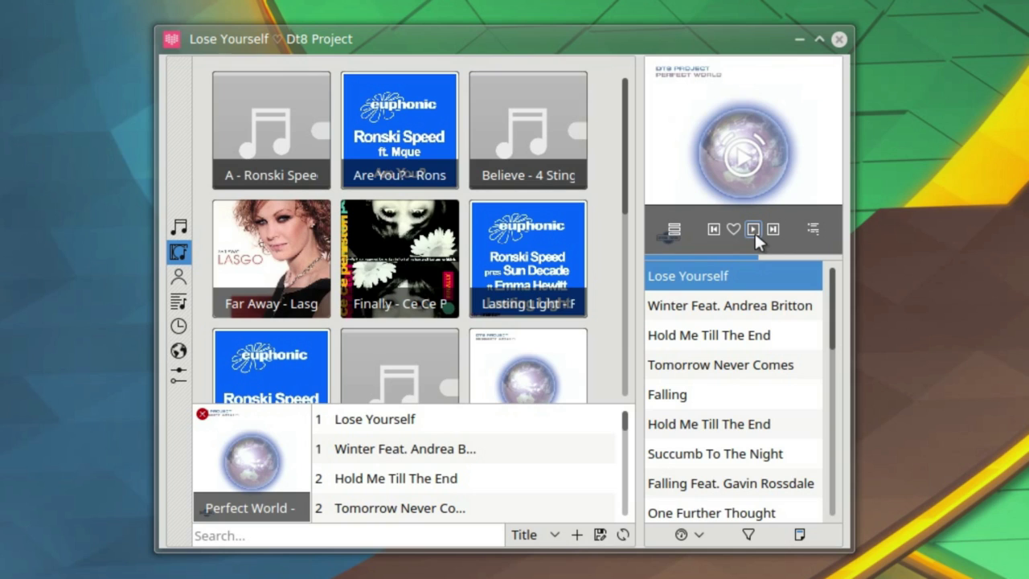
- Look through the artists and playlists views and resume playback of the paused song
click(179, 277)
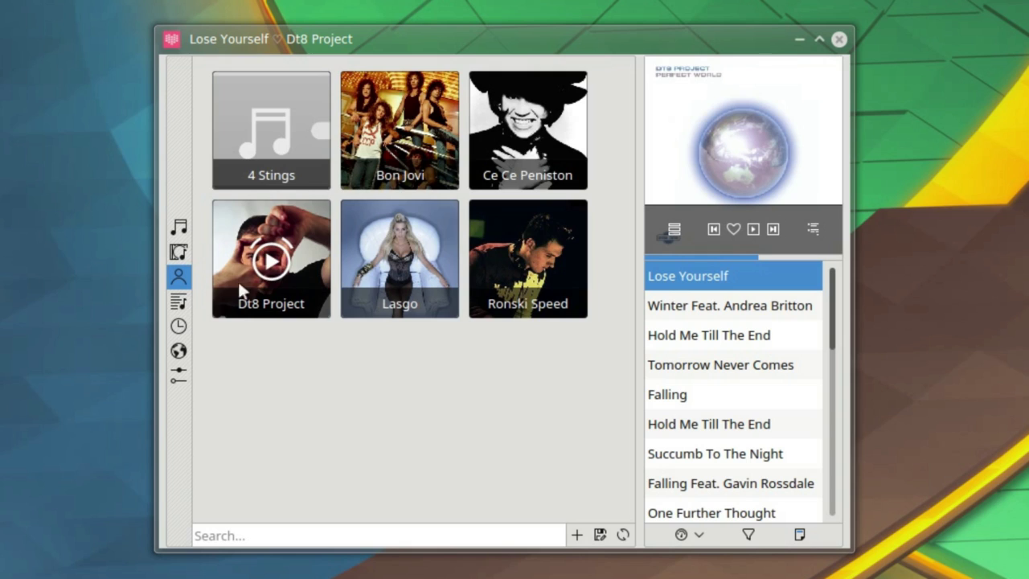
click(180, 302)
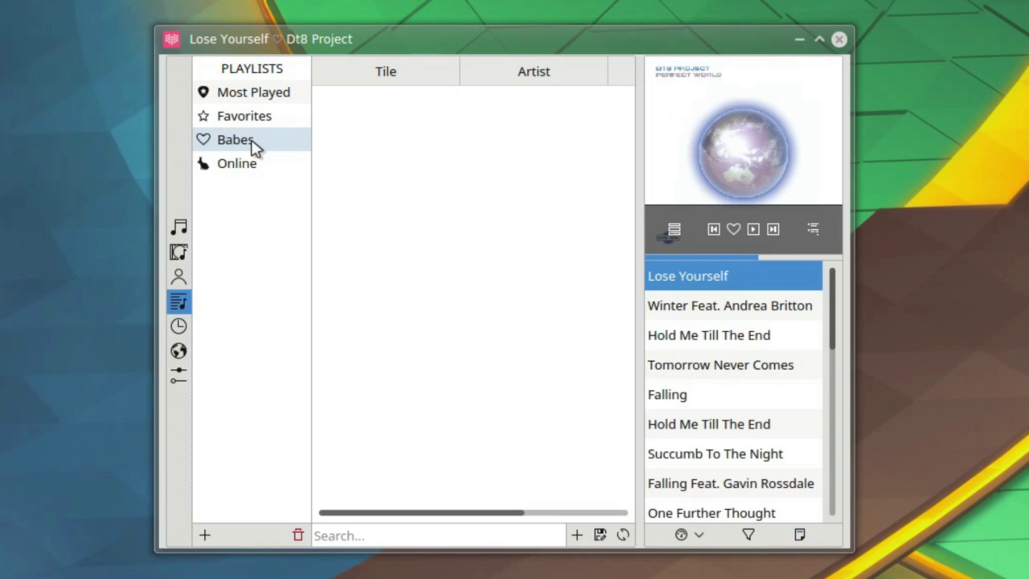
click(752, 229)
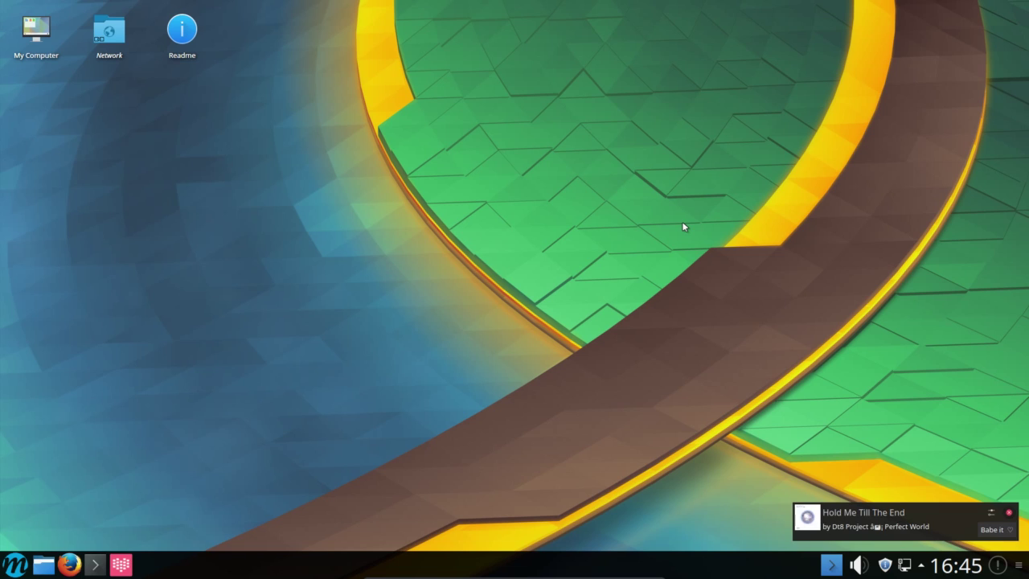
- Try to Babe the song Hold Me Till The End from its desktop notification and check the Babes playlist
click(994, 531)
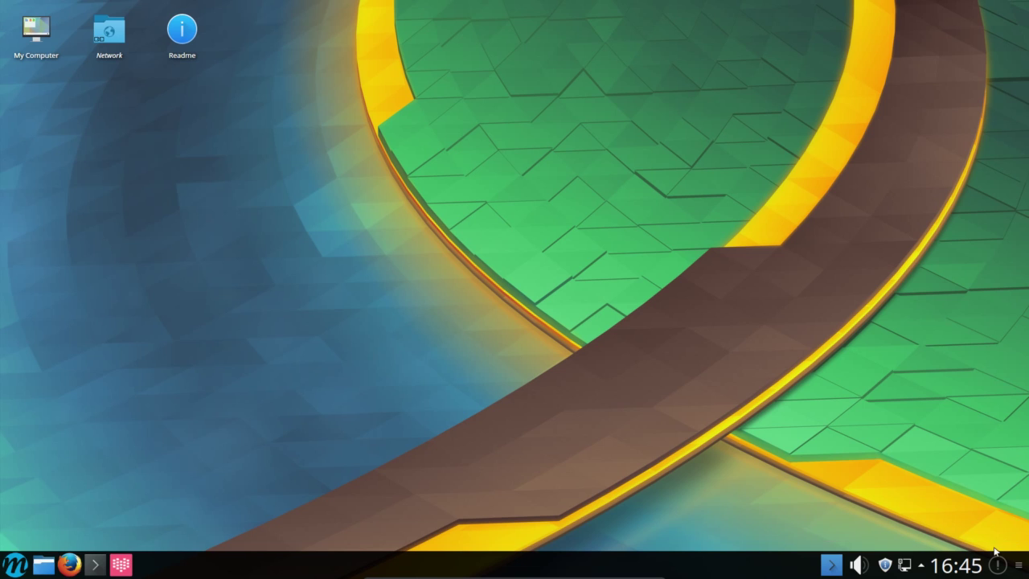
click(998, 566)
click(484, 283)
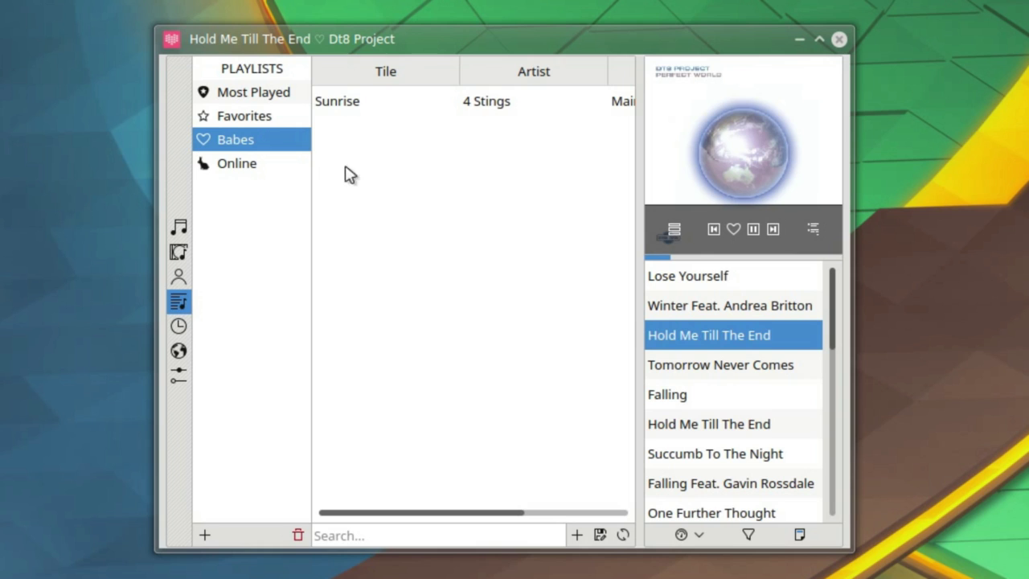
- Mark the playing song Hold Me Till The End as a Babe and reload the Babes playlist
mouse_move(767, 255)
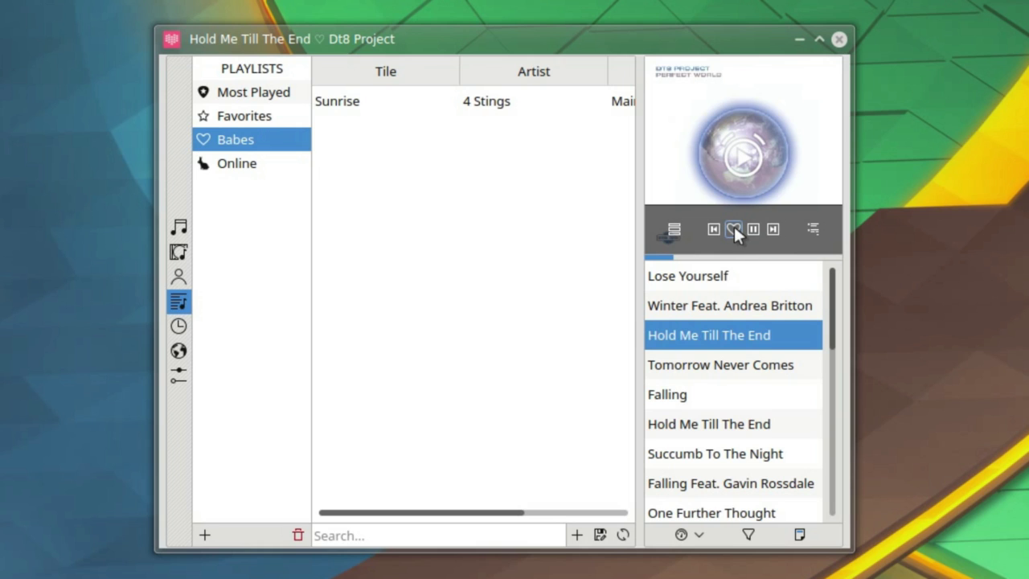
click(732, 229)
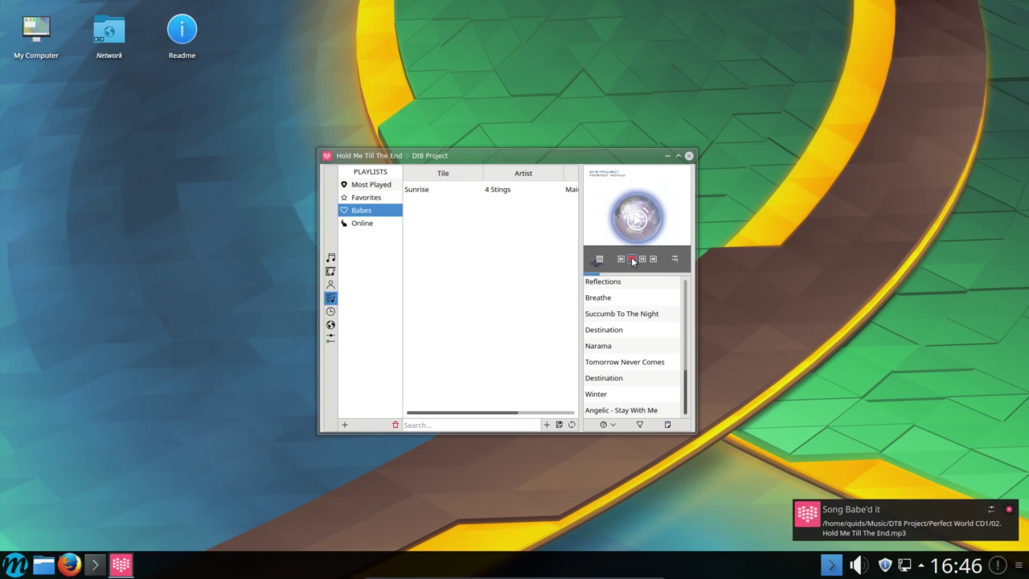
click(366, 197)
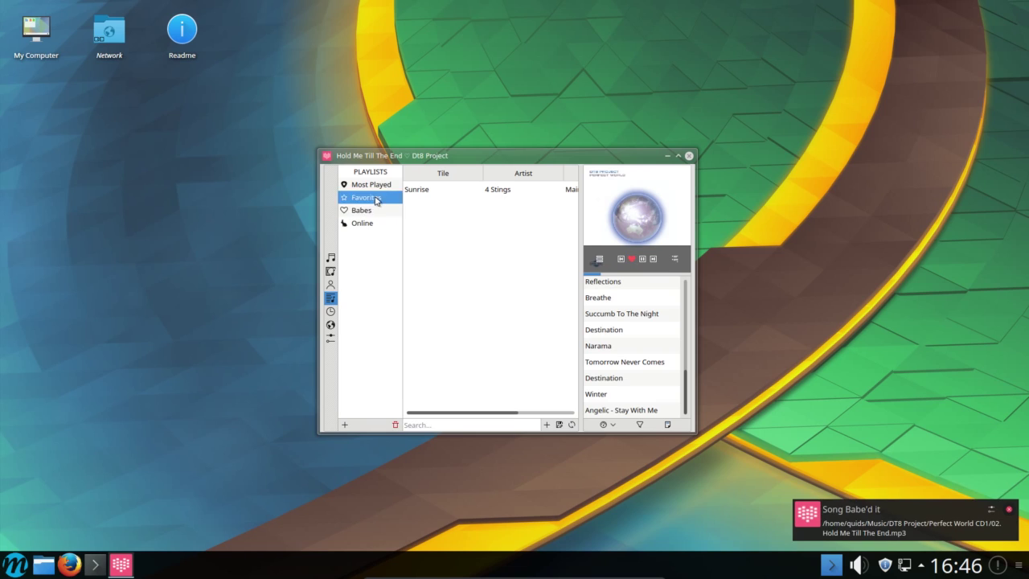
click(367, 212)
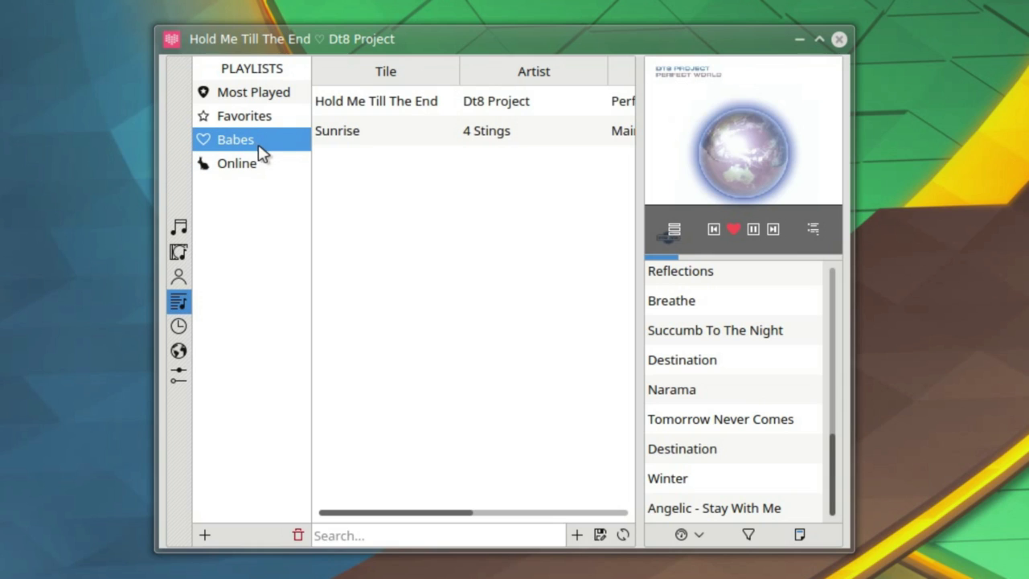
- Open the online info view and read through the lyrics of Hold Me Till The End
click(178, 350)
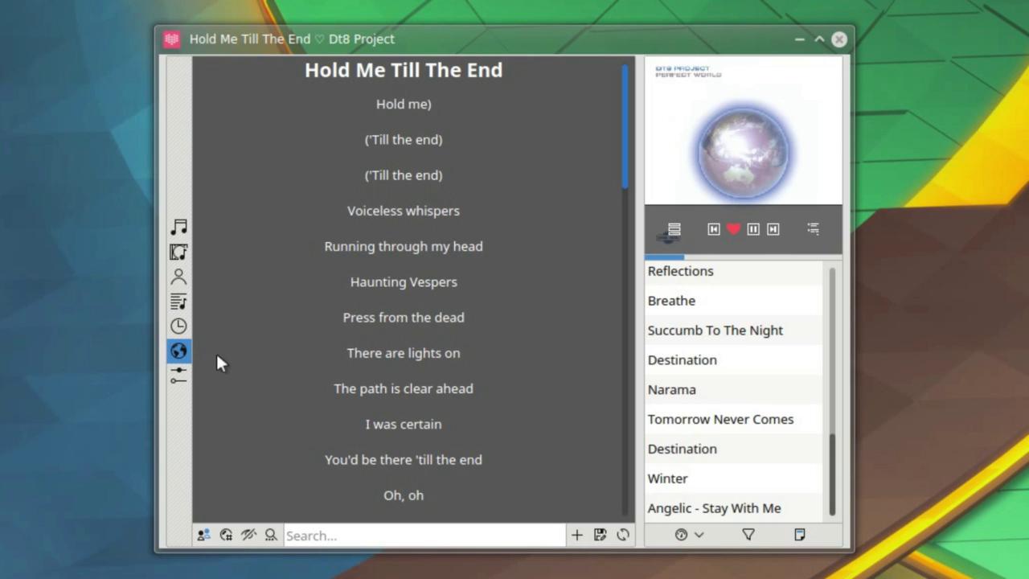
scroll(464, 278, down, 5)
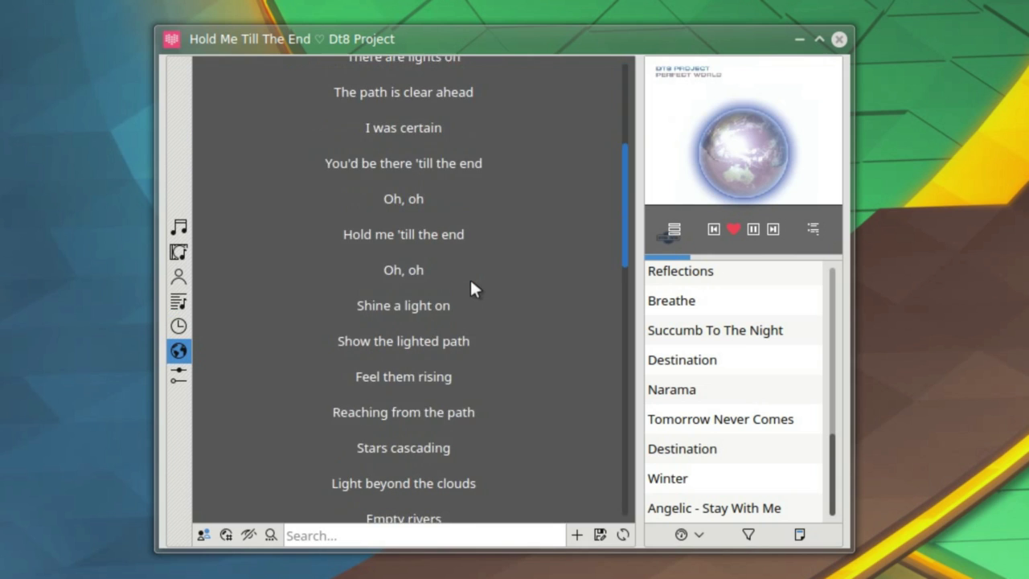
scroll(478, 277, down, 5)
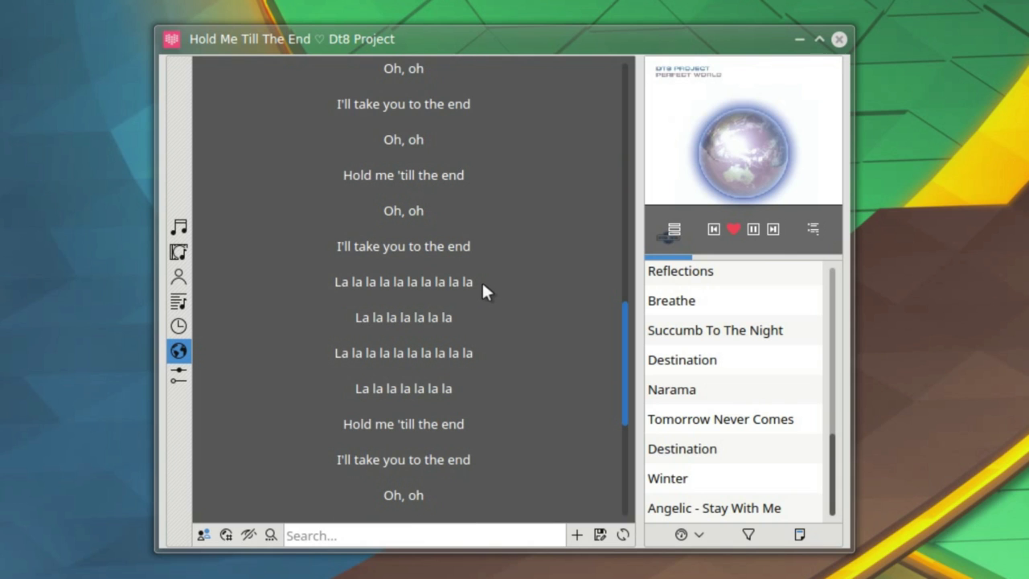
scroll(492, 277, down, 5)
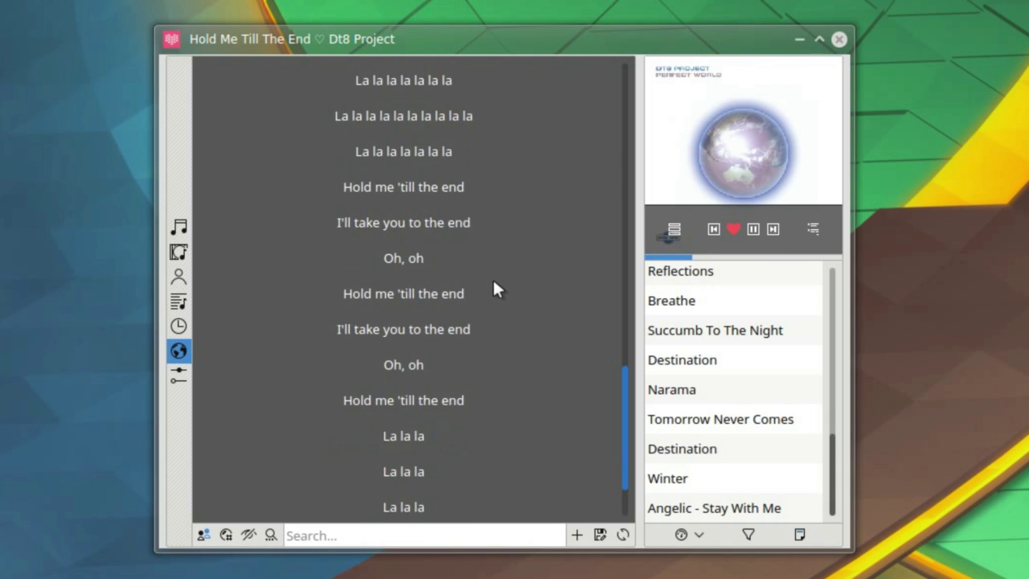
- Review the player's settings page and open its About information
click(188, 376)
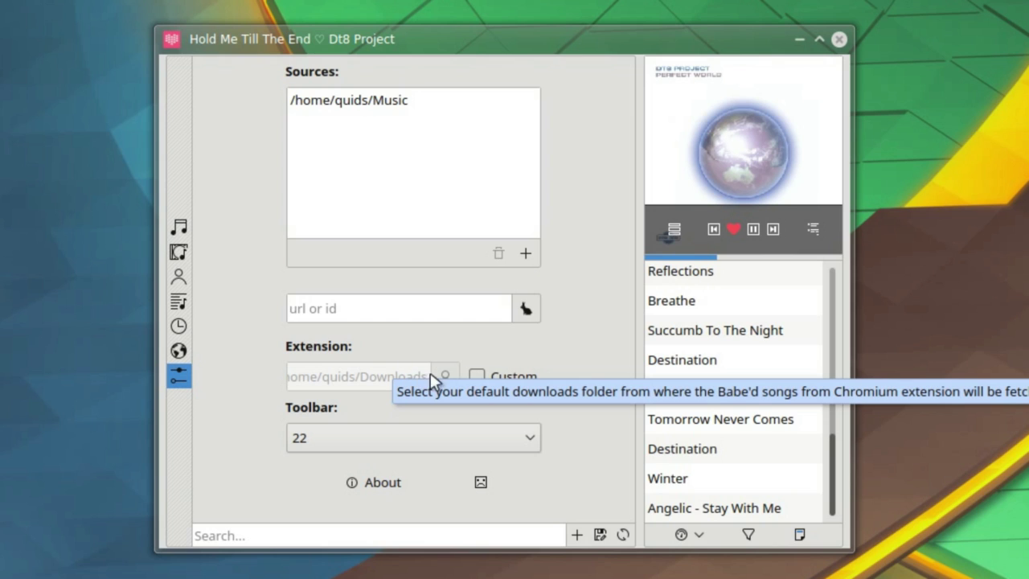
click(332, 482)
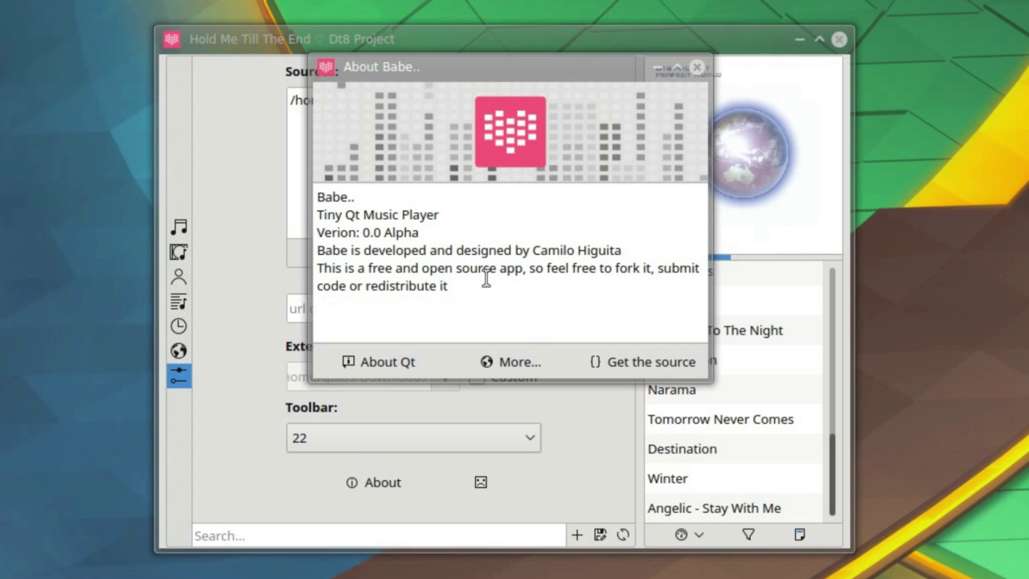
- Filter the play queue for "win" and clear the filter
click(749, 533)
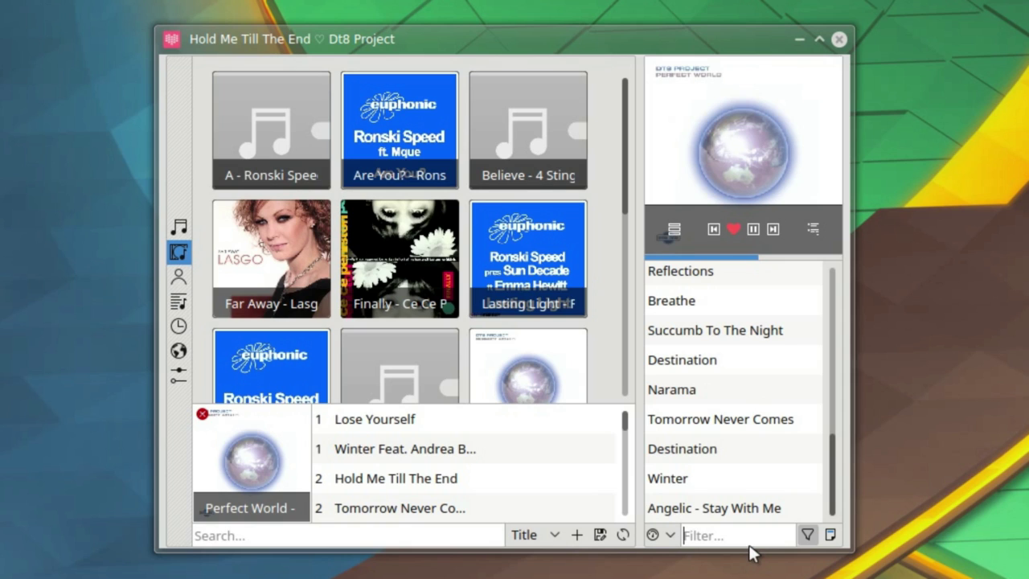
text(win)
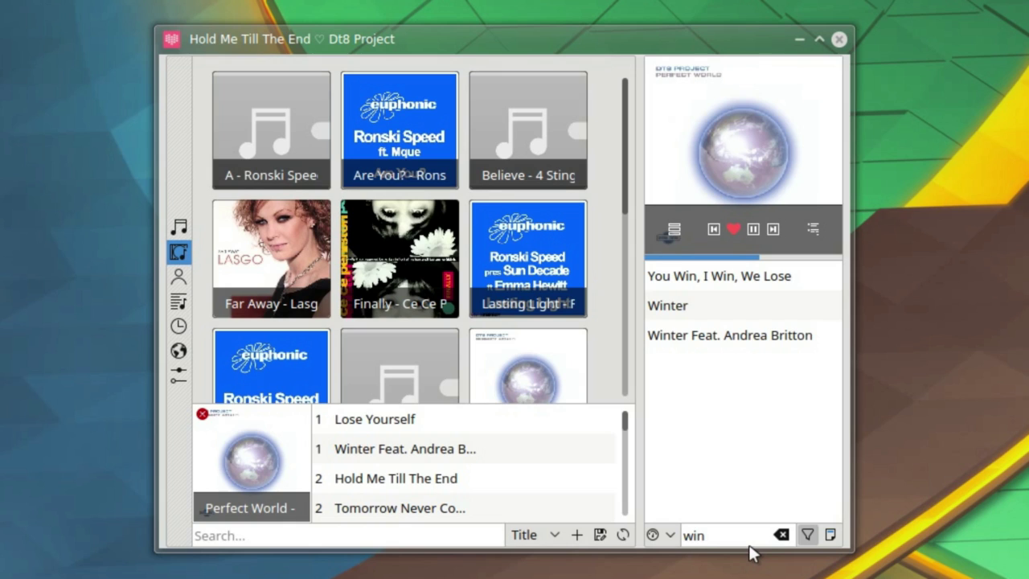
key(ctrl+a)
key(BackSpace)
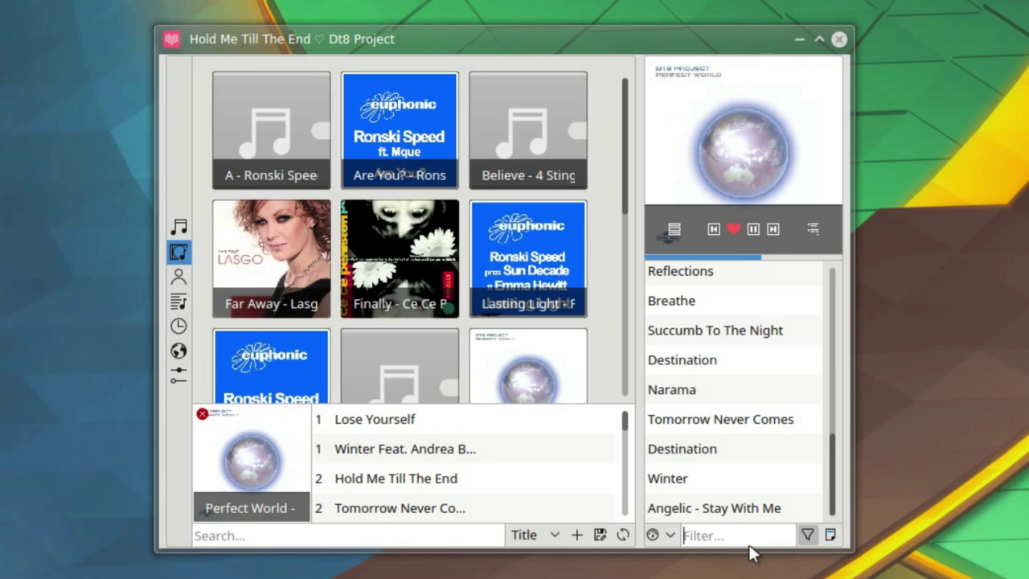
- Filter the play queue for "ronski", look through the matching tracks and clear the filter
text(rons)
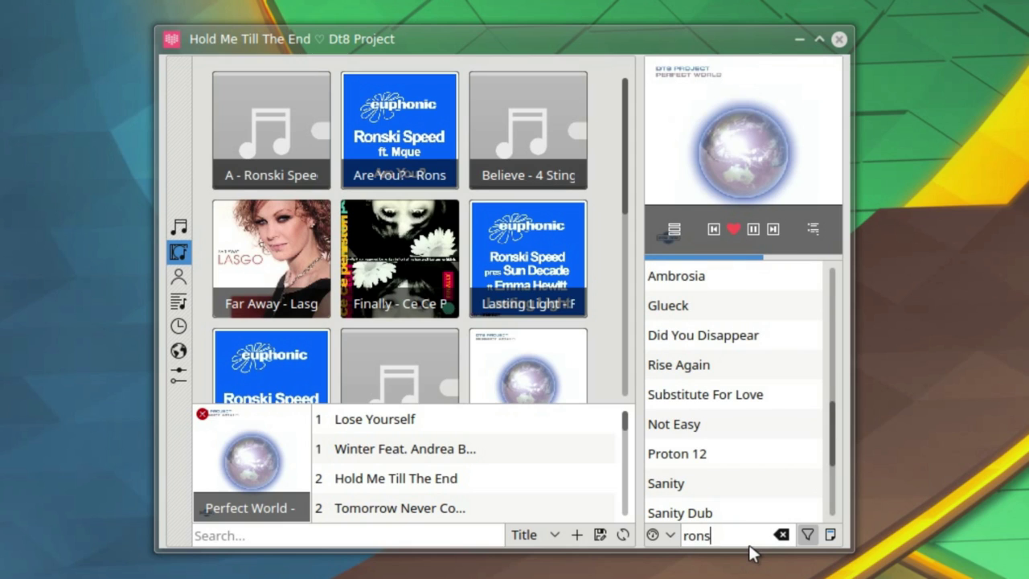
text(ki)
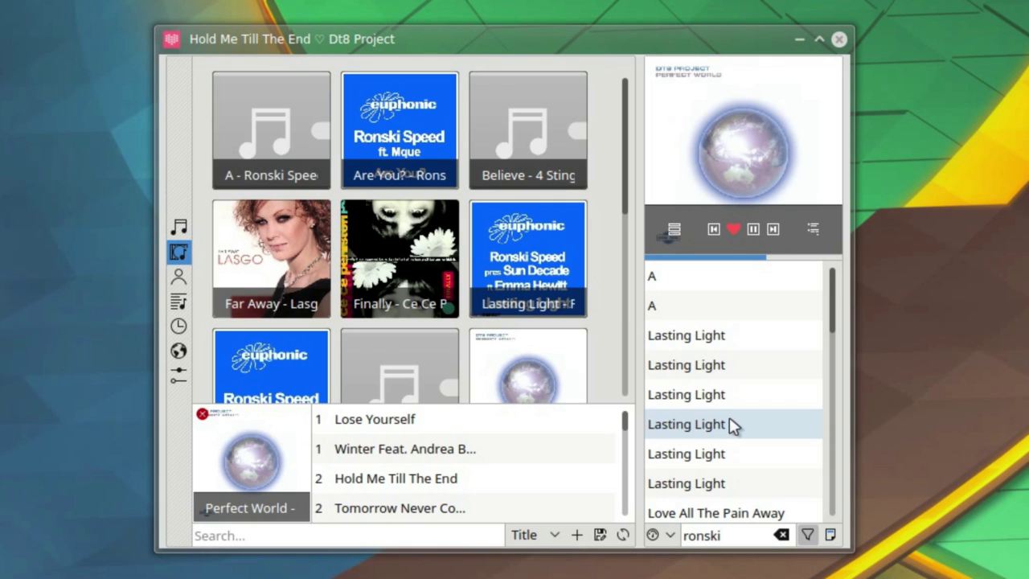
mouse_move(429, 149)
scroll(726, 413, down, 8)
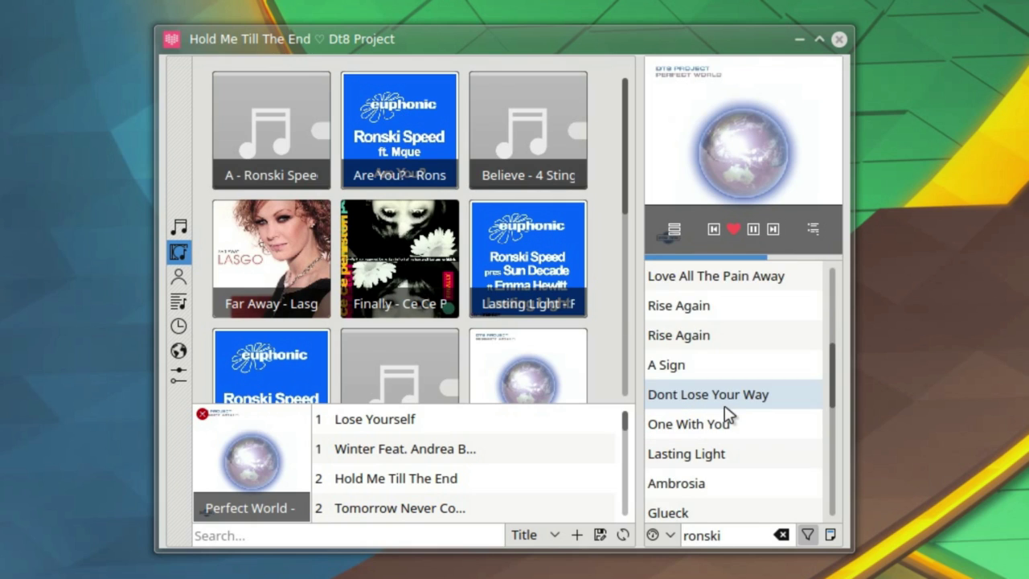
key(BackSpace)
key(BackSpace)
key(BackSpace)
key(BackSpace)
key(BackSpace)
key(BackSpace)
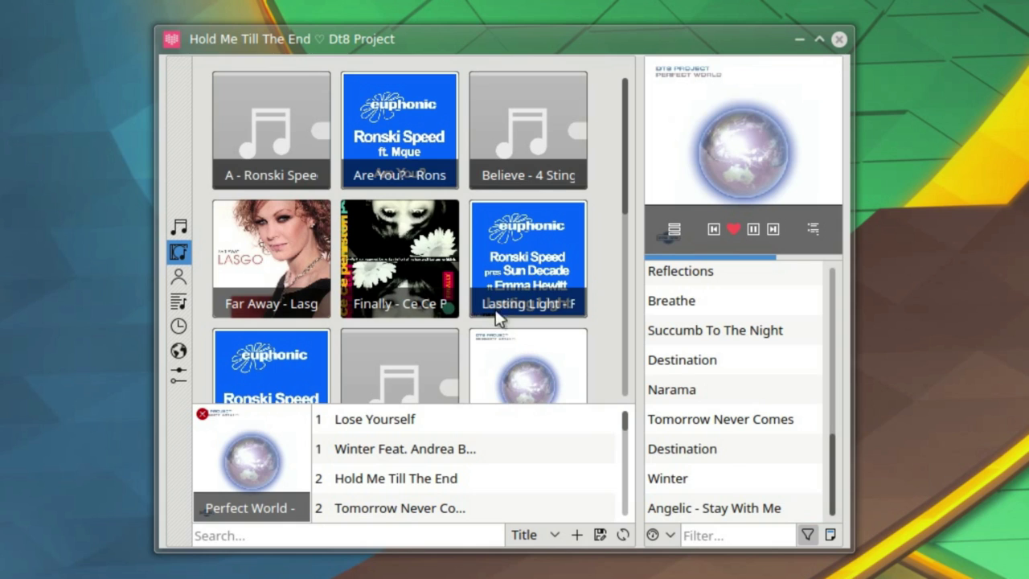
- Open the audio file chooser for the play queue, cancel it, and view the queue's list options
mouse_move(487, 225)
click(830, 535)
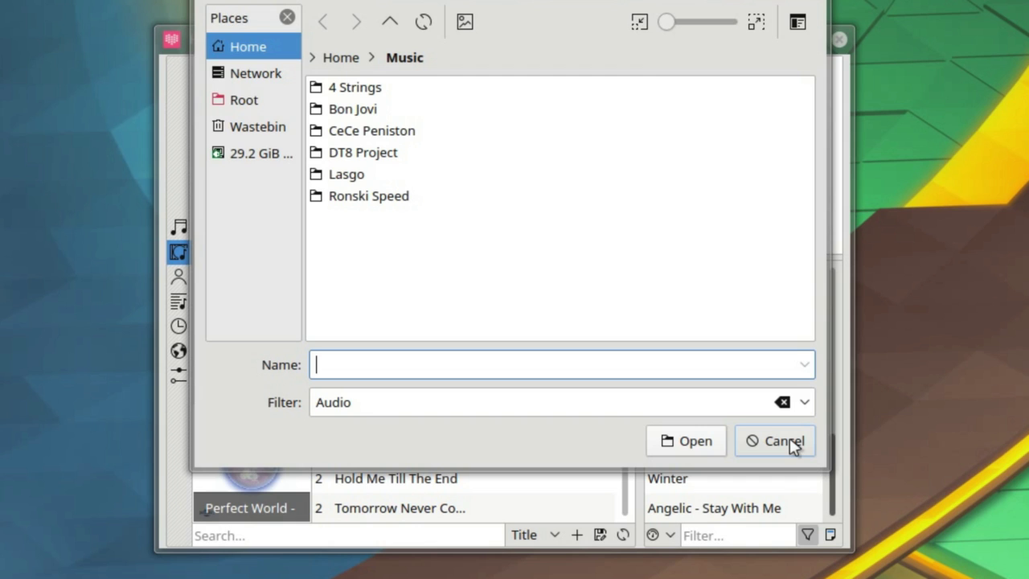
click(784, 441)
click(654, 534)
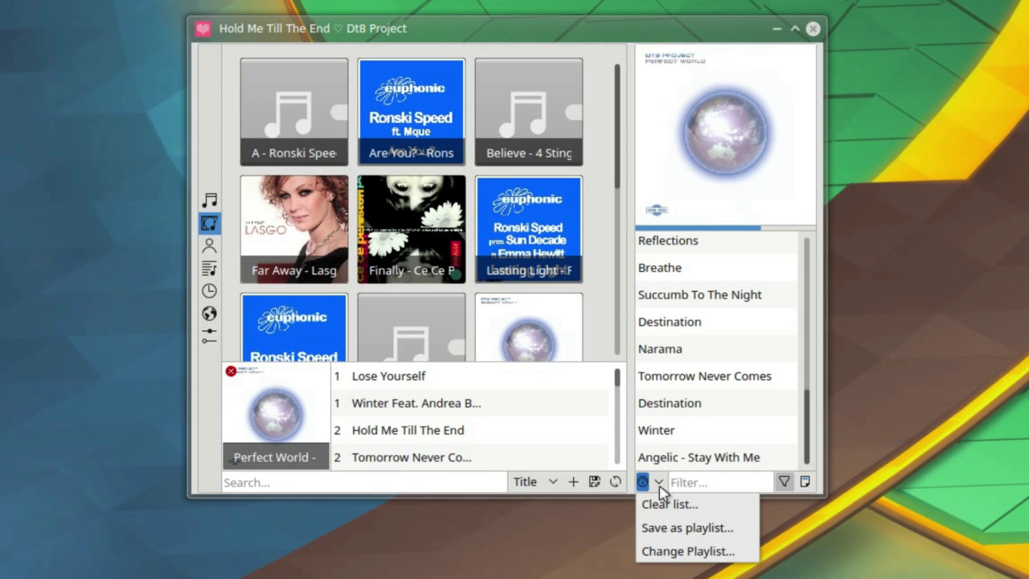
click(661, 482)
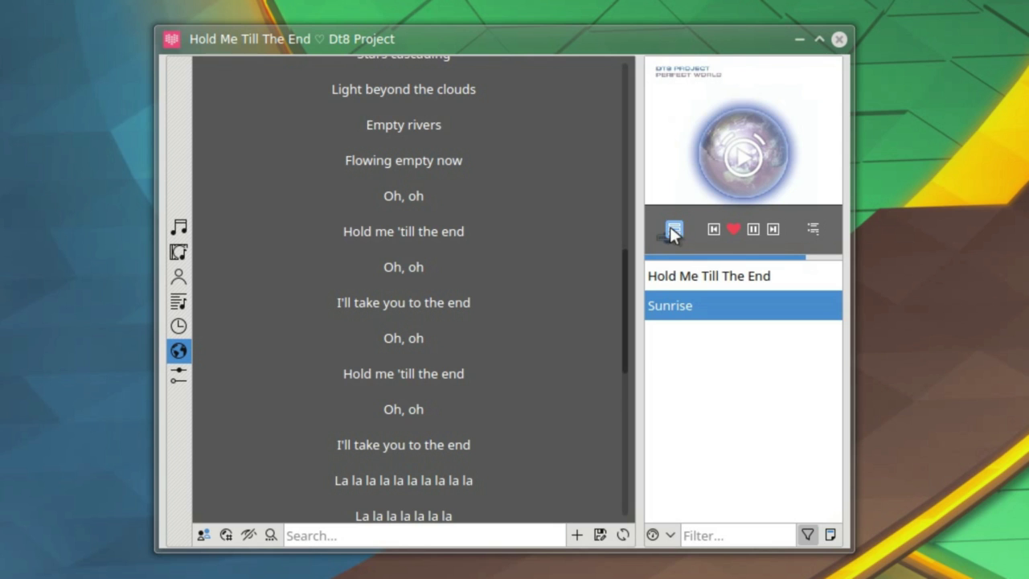
- Collapse the player to the mini view that shows only the album cover and reveal its playback controls
click(673, 230)
click(187, 228)
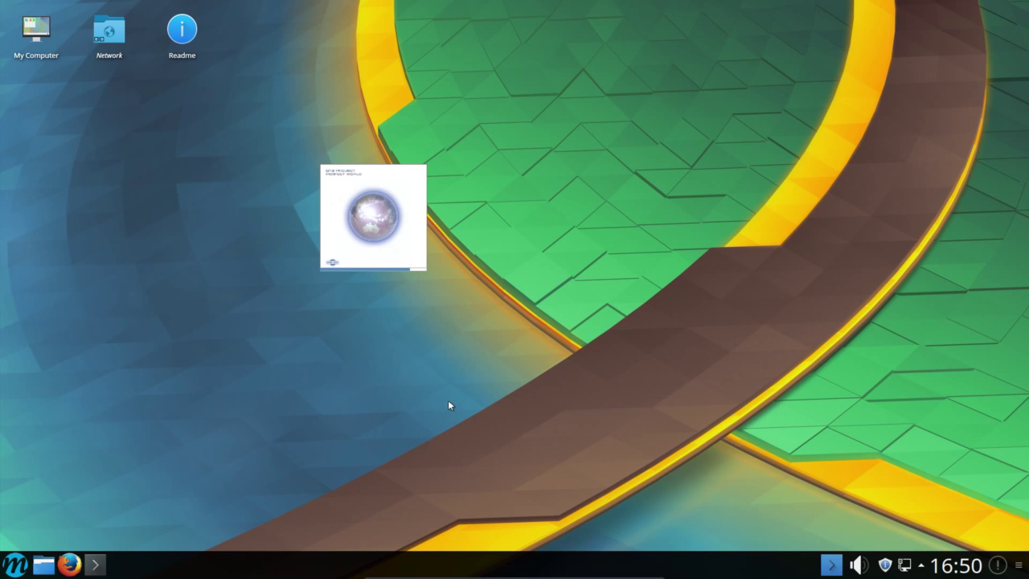
mouse_move(380, 270)
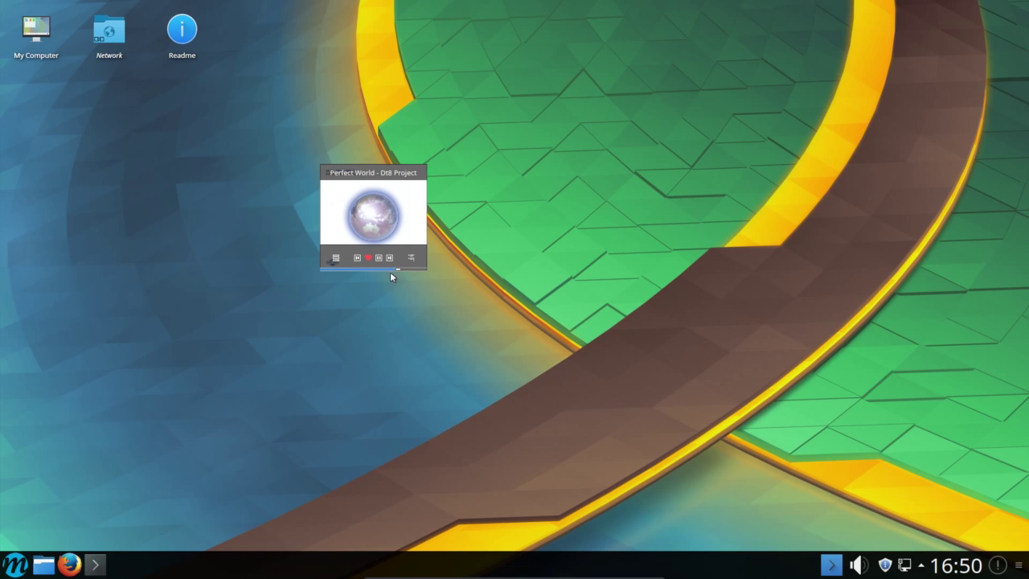